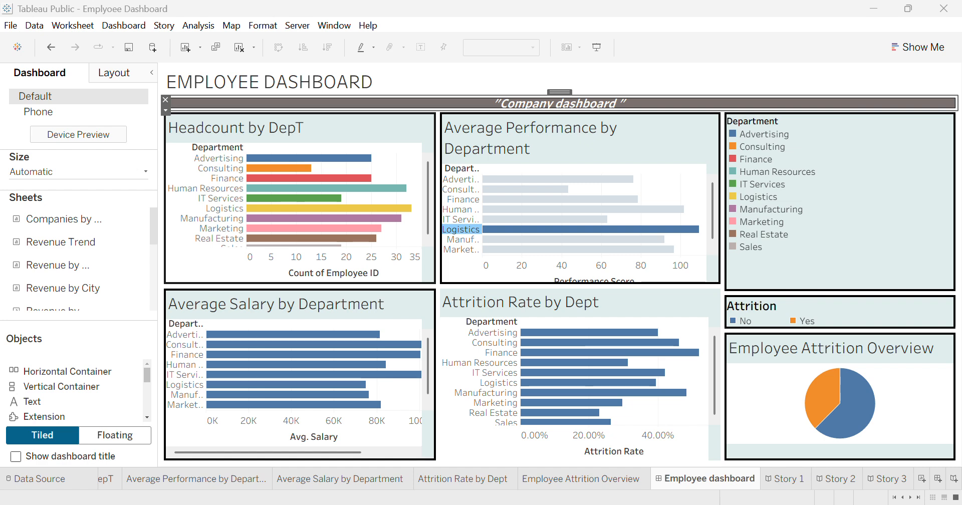
- Switch to Excel's BI_Assignment_2_Dataset (1) workbook and scroll through the employee records
{"action": "mouse_move", "coordinate": [597, 504]}
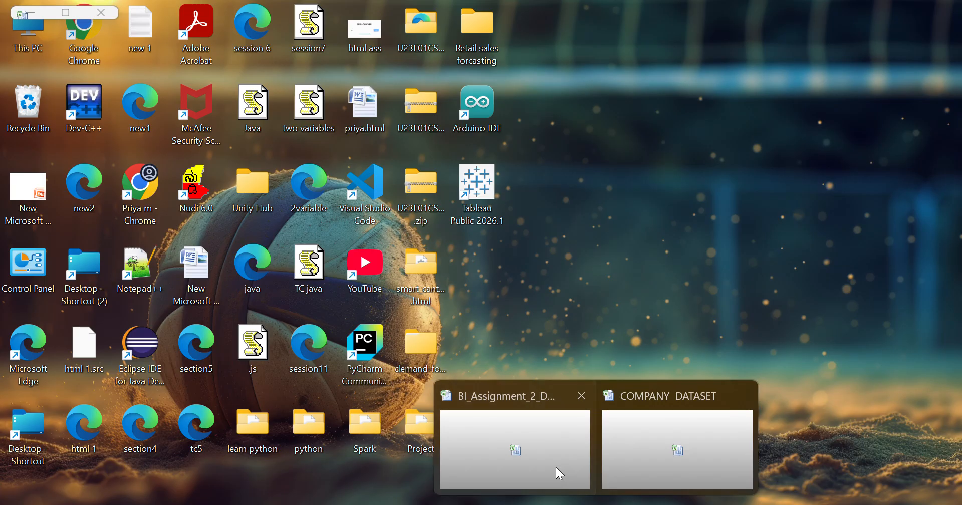
{"action": "left_click", "coordinate": [556, 467]}
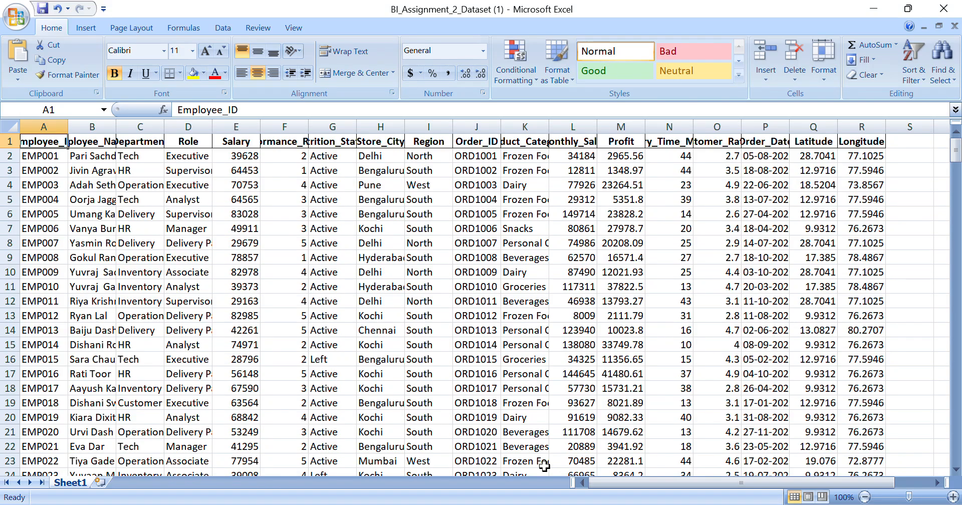
{"action": "mouse_move", "coordinate": [511, 503]}
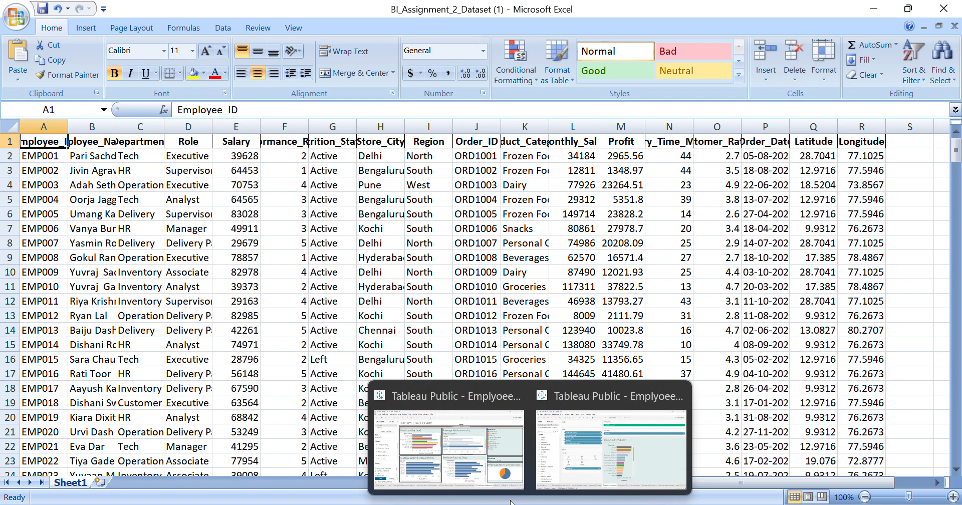
{"action": "scroll", "coordinate": [354, 325], "scroll_direction": "down", "scroll_amount": 4}
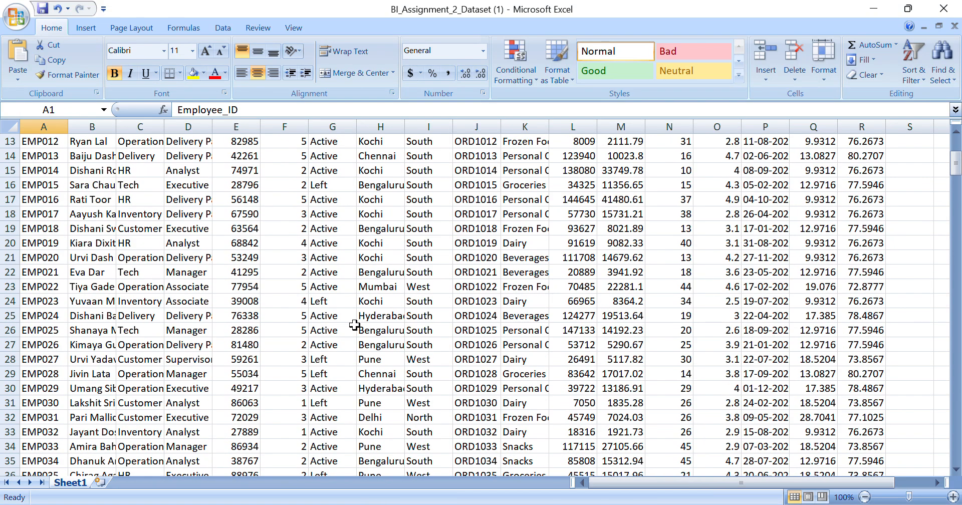
{"action": "scroll", "coordinate": [115, 351], "scroll_direction": "down", "scroll_amount": 7}
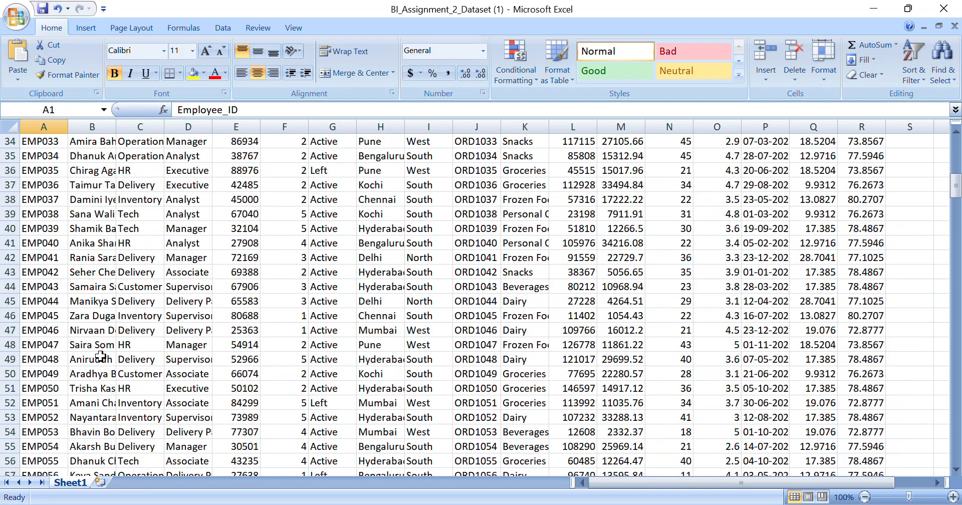
{"action": "scroll", "coordinate": [100, 357], "scroll_direction": "down", "scroll_amount": 8}
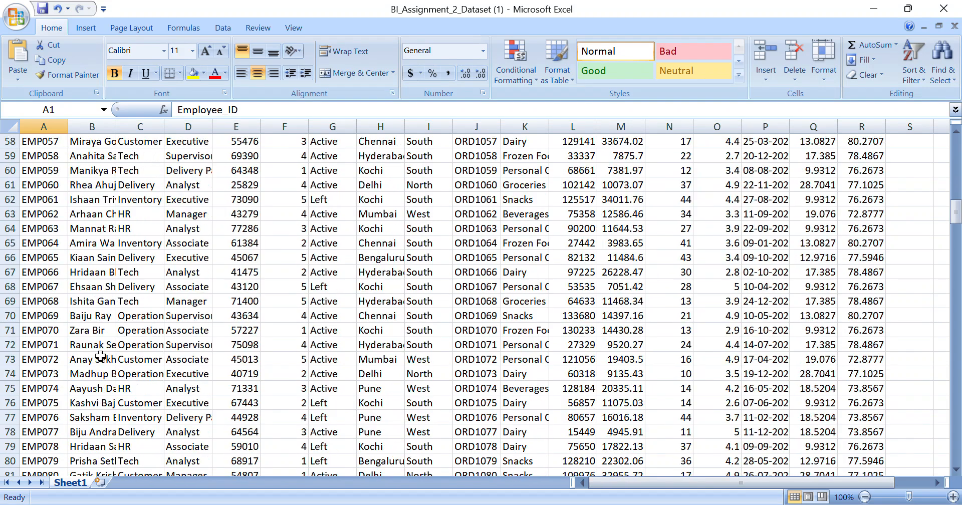
{"action": "scroll", "coordinate": [101, 356], "scroll_direction": "down", "scroll_amount": 1}
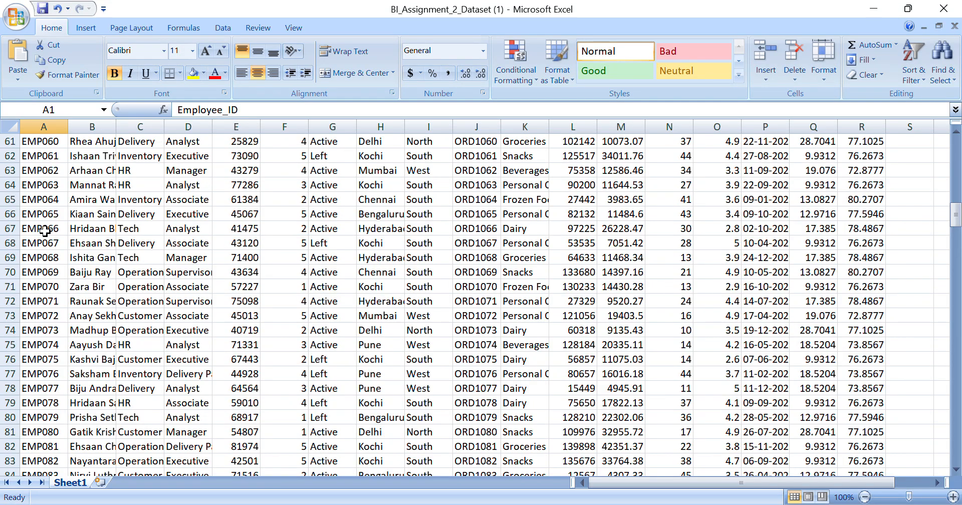
{"action": "scroll", "coordinate": [94, 179], "scroll_direction": "up", "scroll_amount": 10}
{"action": "scroll", "coordinate": [93, 179], "scroll_direction": "up", "scroll_amount": 10}
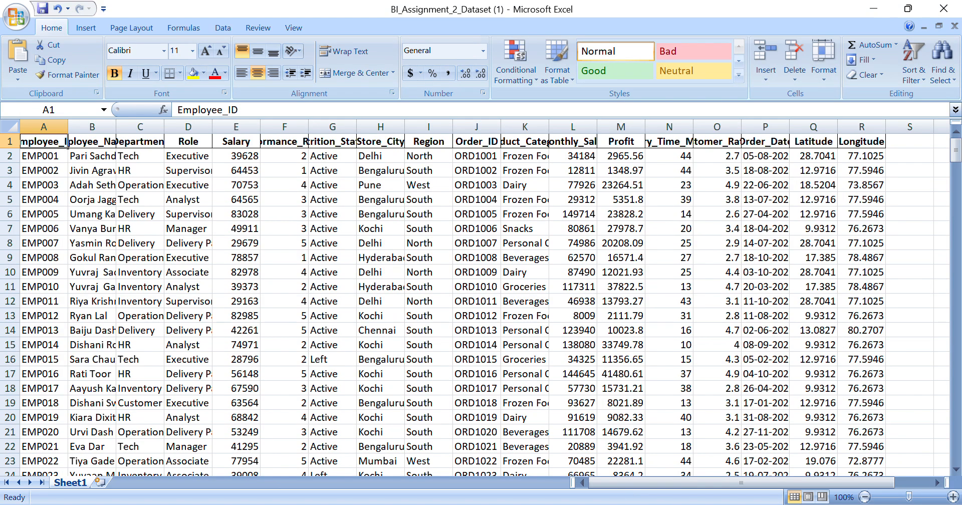
- Switch to the COMPANY DATASET workbook and scroll back to its header rows
{"action": "mouse_move", "coordinate": [597, 504]}
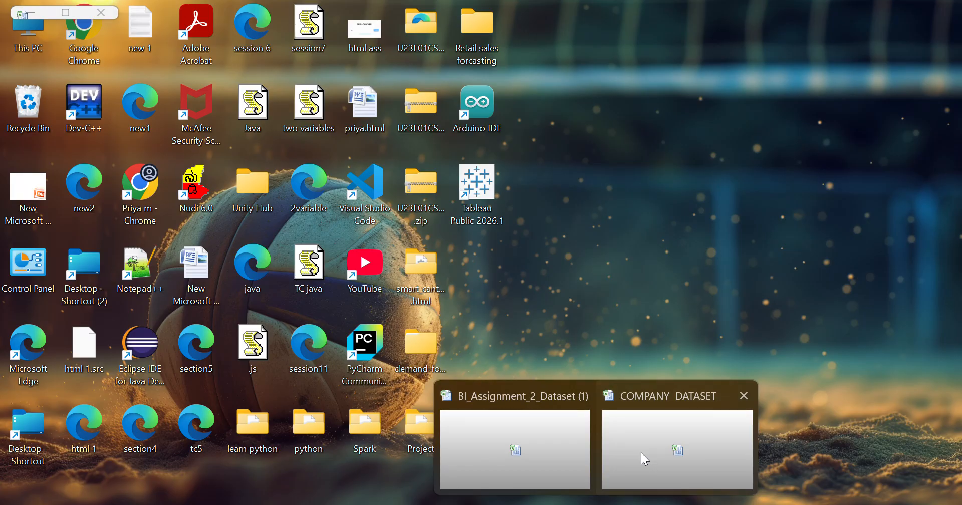
{"action": "left_click", "coordinate": [642, 454]}
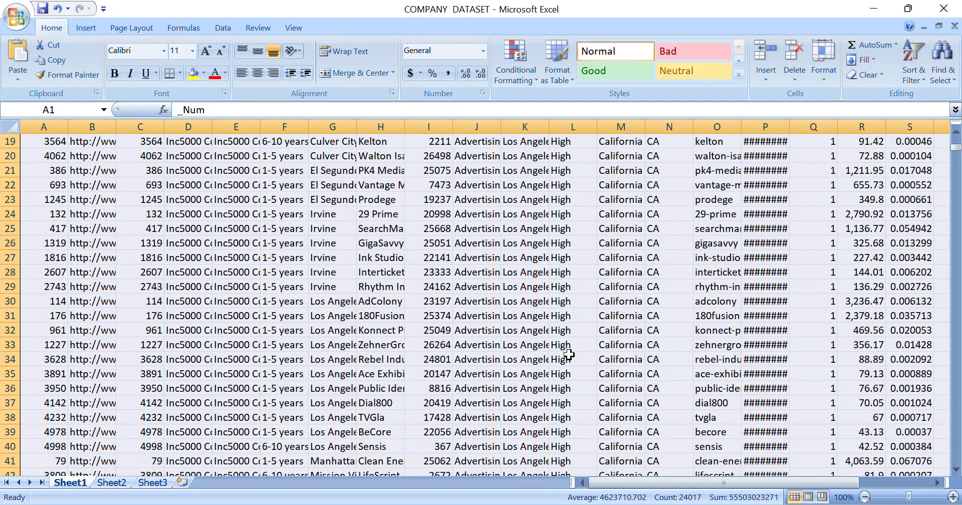
{"action": "scroll", "coordinate": [569, 354], "scroll_direction": "up", "scroll_amount": 1}
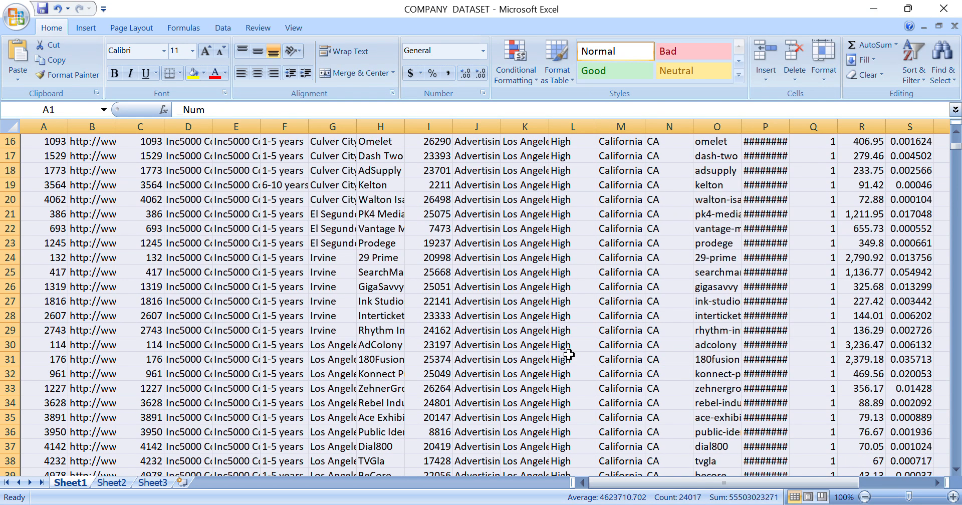
{"action": "scroll", "coordinate": [569, 355], "scroll_direction": "up", "scroll_amount": 5}
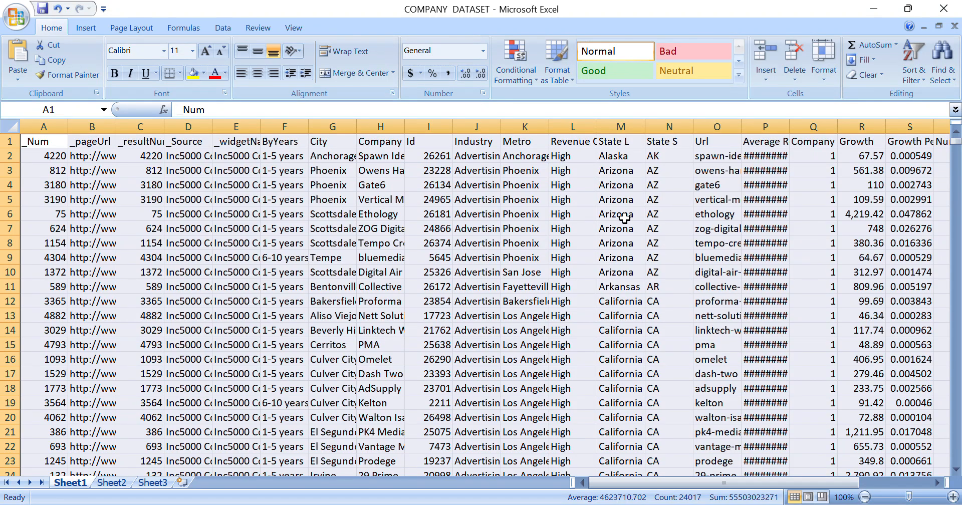
- Return to the Tableau Employee Dashboard and open the data-file locator, cancelling it
{"action": "mouse_move", "coordinate": [530, 504]}
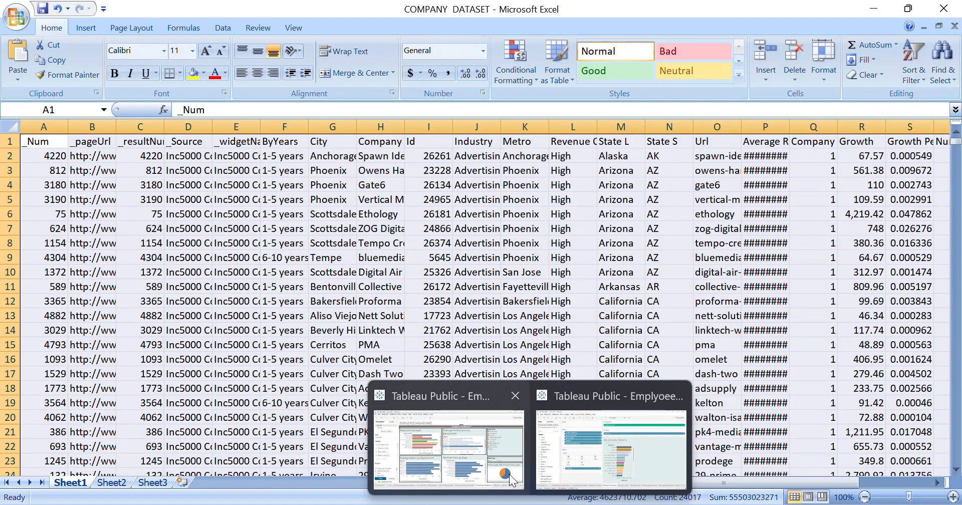
{"action": "left_click", "coordinate": [497, 460]}
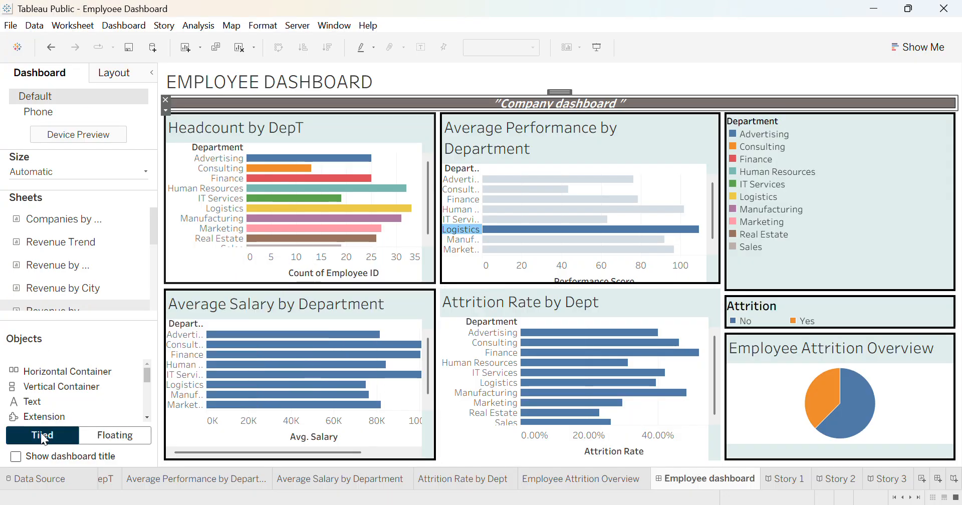
{"action": "left_click", "coordinate": [25, 481]}
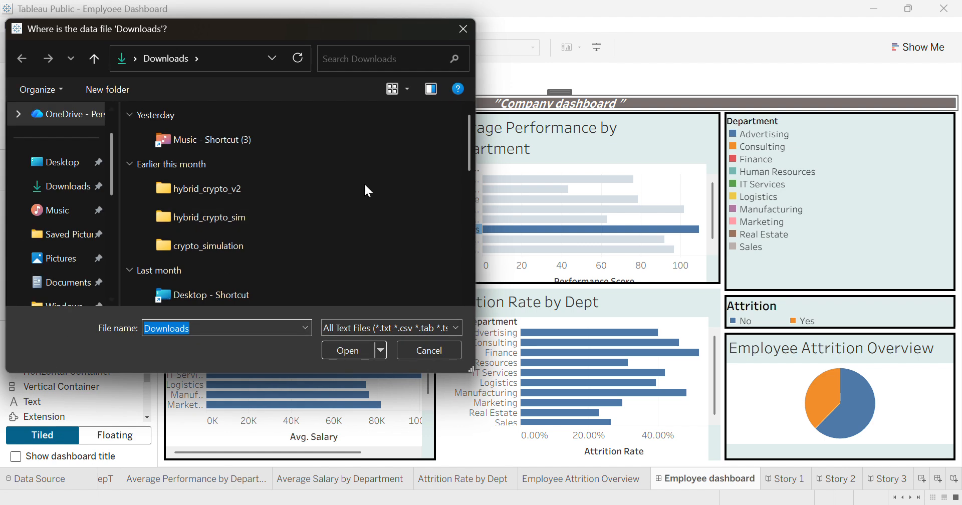
{"action": "left_click", "coordinate": [430, 350]}
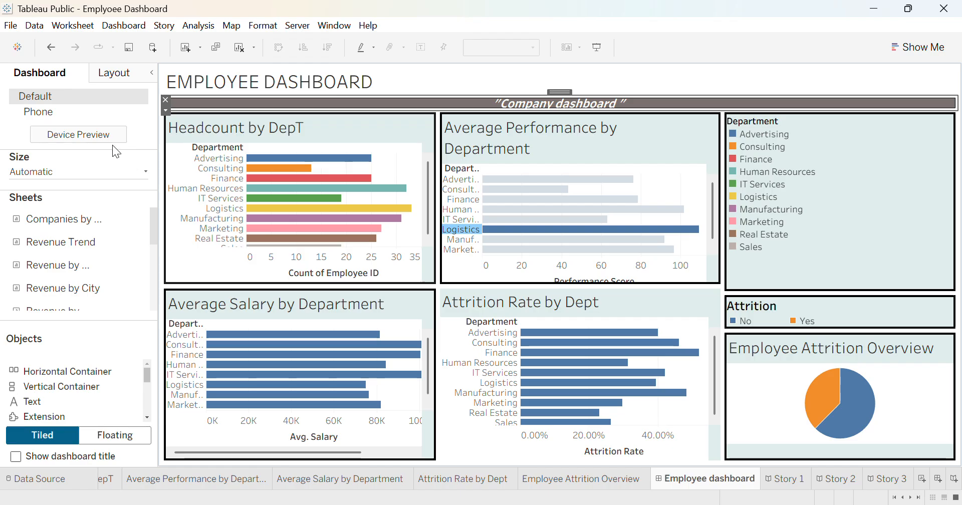
{"action": "mouse_move", "coordinate": [306, 208]}
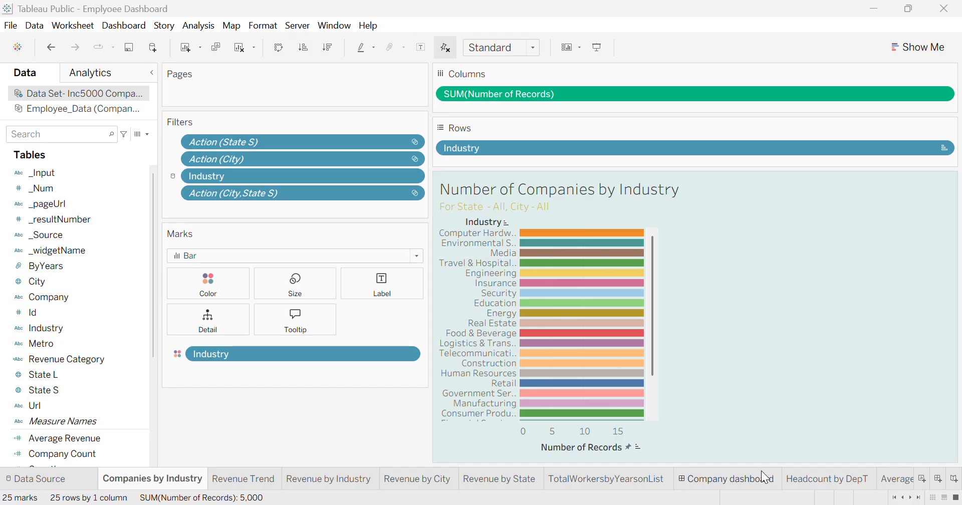
- Scroll through the sheet tabs and open the Headcount by DepT worksheet
{"action": "scroll", "coordinate": [764, 477], "scroll_direction": "down", "scroll_amount": 5}
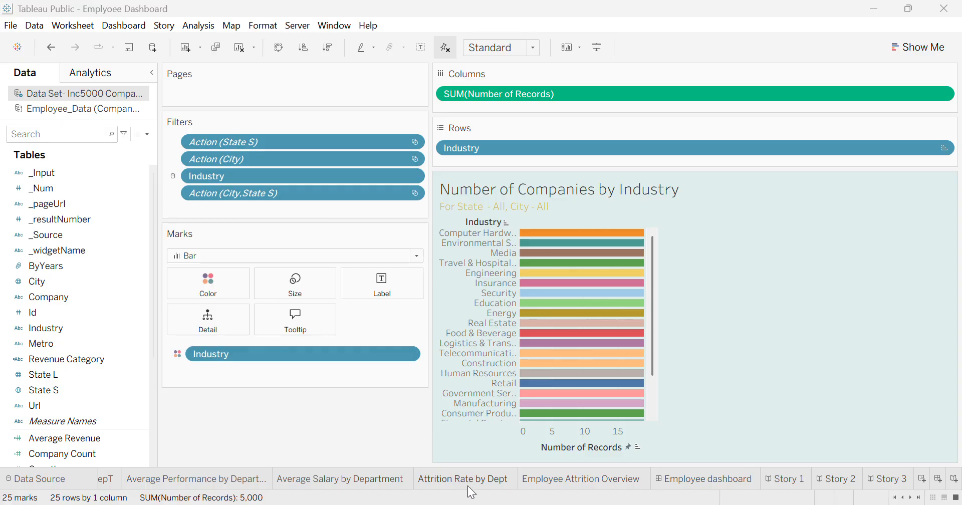
{"action": "scroll", "coordinate": [255, 477], "scroll_direction": "up", "scroll_amount": 5}
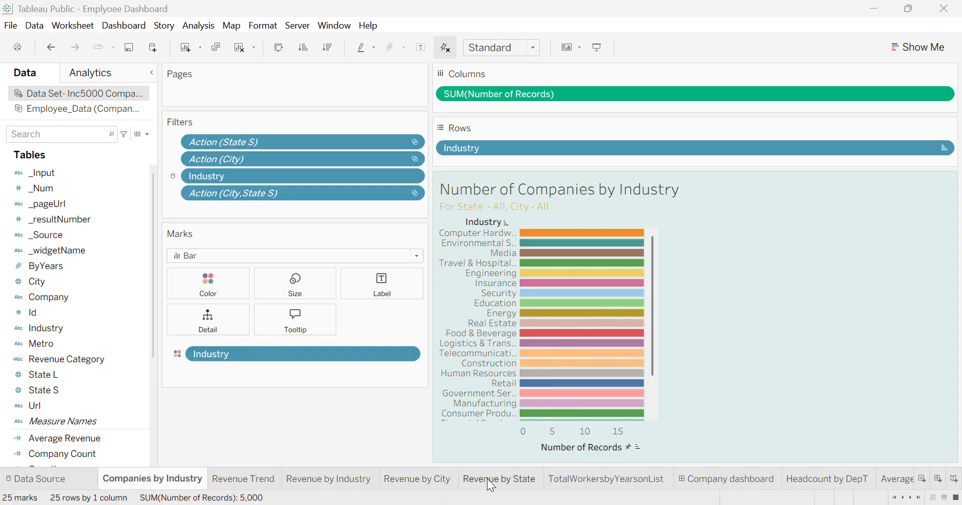
{"action": "scroll", "coordinate": [609, 481], "scroll_direction": "down", "scroll_amount": 1}
{"action": "scroll", "coordinate": [613, 480], "scroll_direction": "down", "scroll_amount": 3}
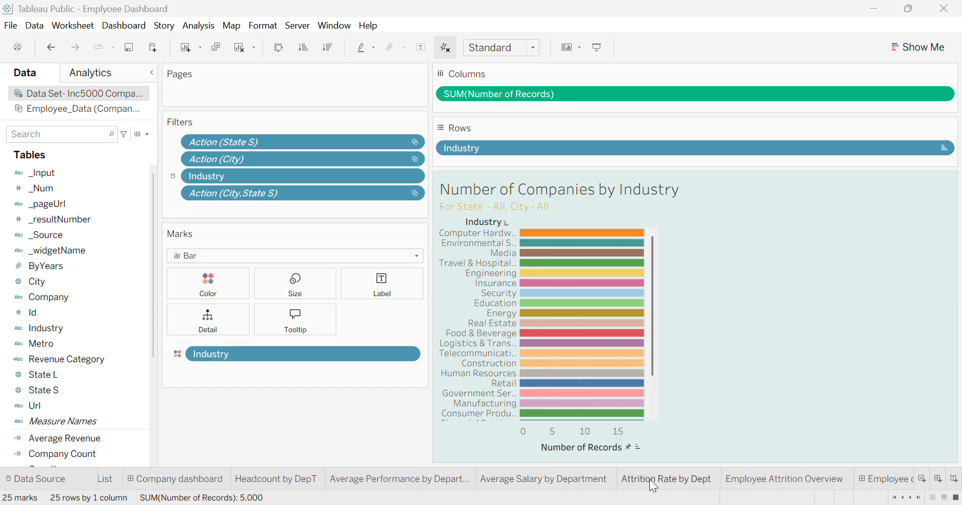
{"action": "left_click", "coordinate": [304, 480]}
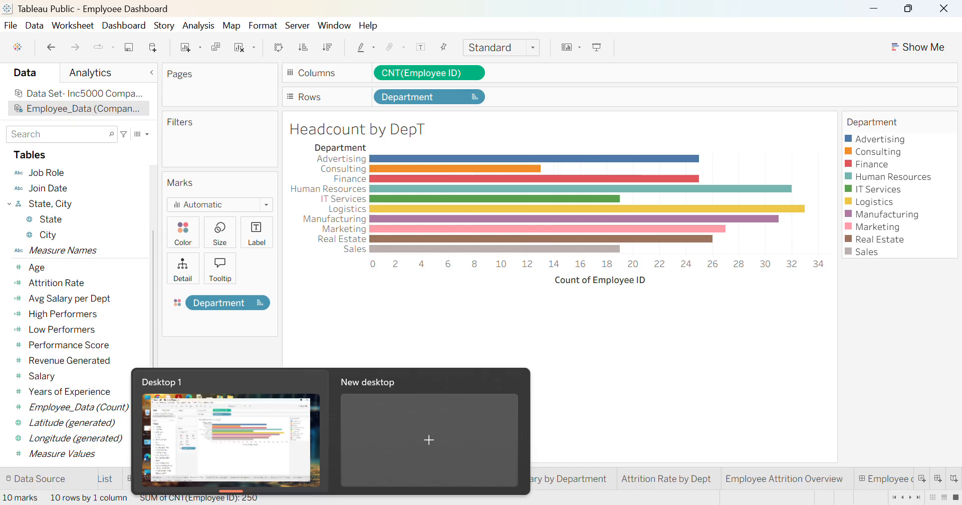
- Open the Average Performance, Average Salary and Attrition Rate by Dept worksheets in turn
{"action": "left_click", "coordinate": [406, 478]}
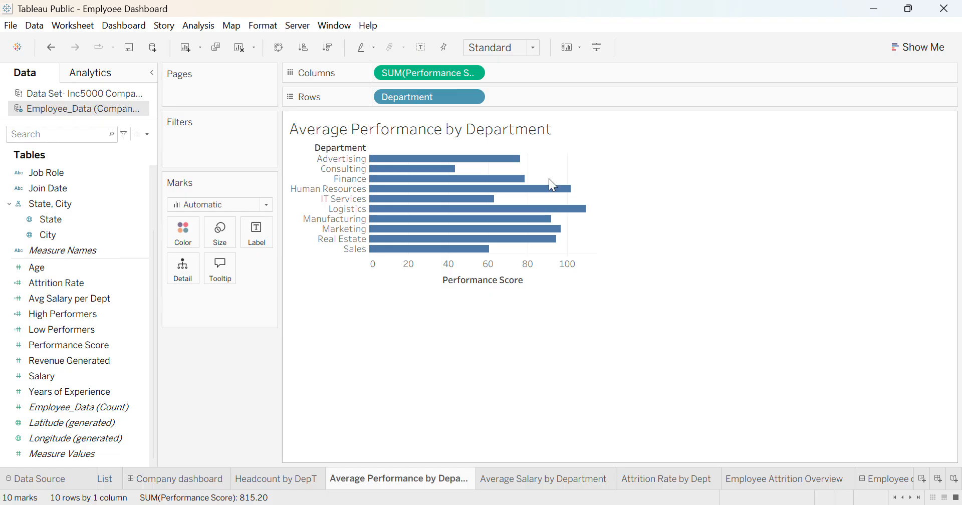
{"action": "mouse_move", "coordinate": [554, 199]}
{"action": "left_click", "coordinate": [555, 481]}
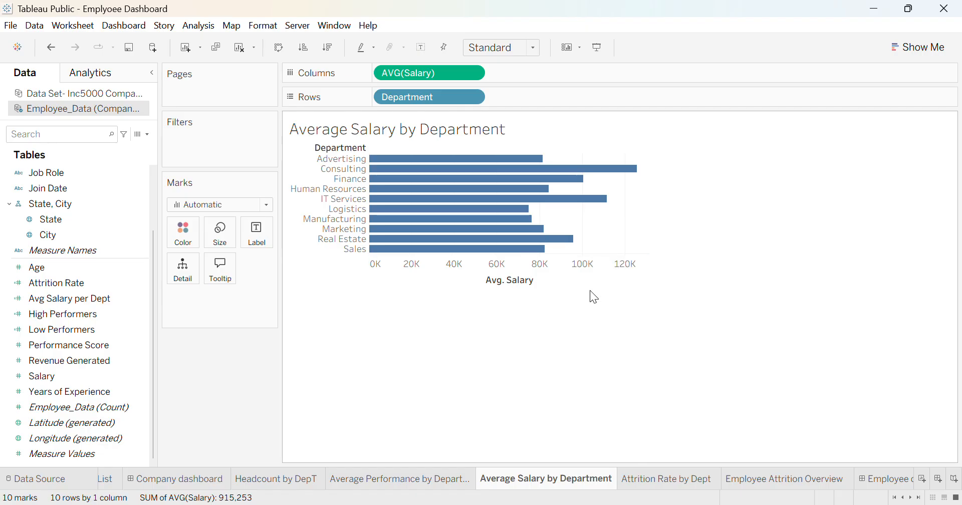
{"action": "mouse_move", "coordinate": [501, 251]}
{"action": "left_click", "coordinate": [661, 482]}
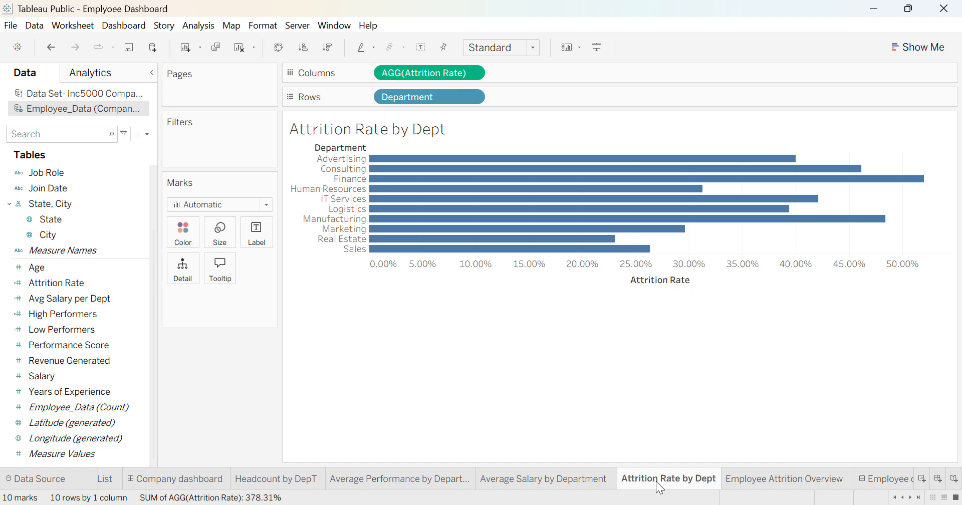
- Open the Employee Attrition Overview worksheet and inspect the pie's slice tooltips
{"action": "left_click", "coordinate": [748, 480]}
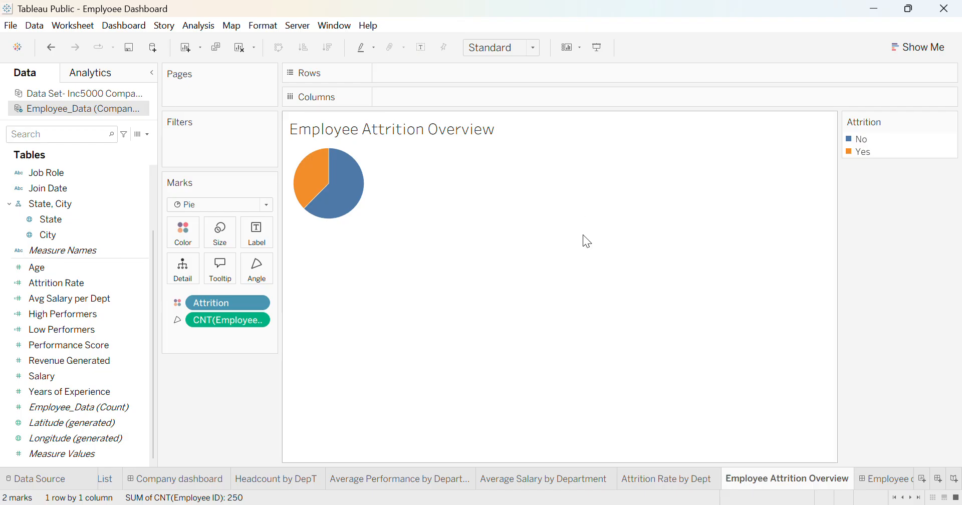
{"action": "mouse_move", "coordinate": [329, 203]}
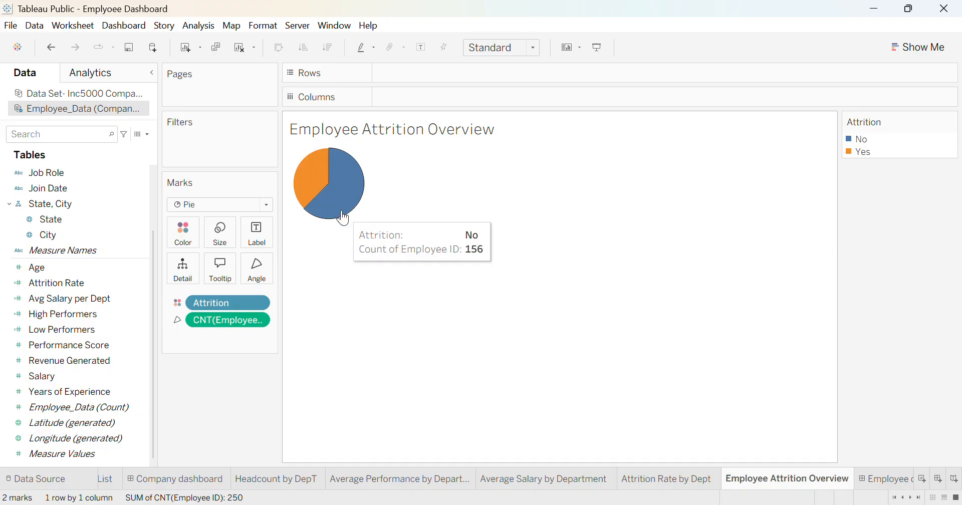
{"action": "mouse_move", "coordinate": [300, 187]}
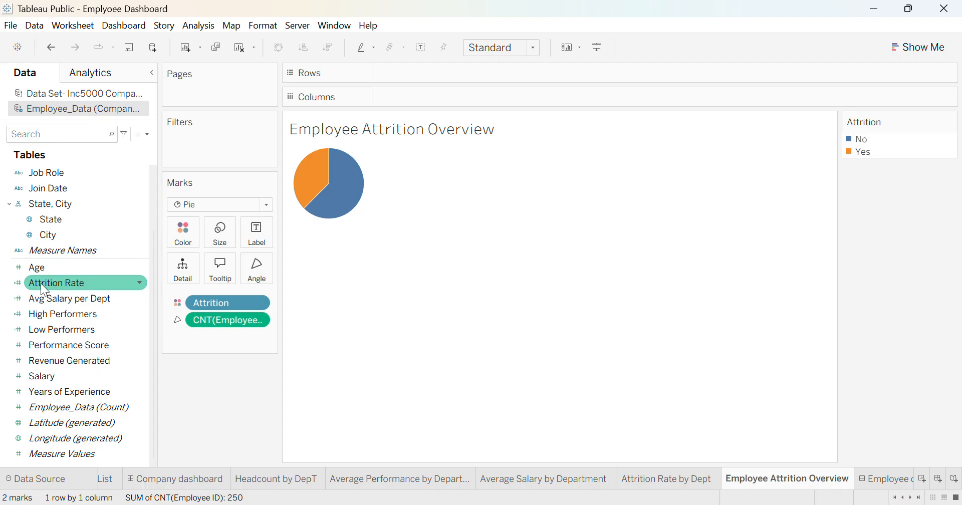
- Examine the attrition, salary and performer measures in the employee data fields list
{"action": "left_click", "coordinate": [47, 298]}
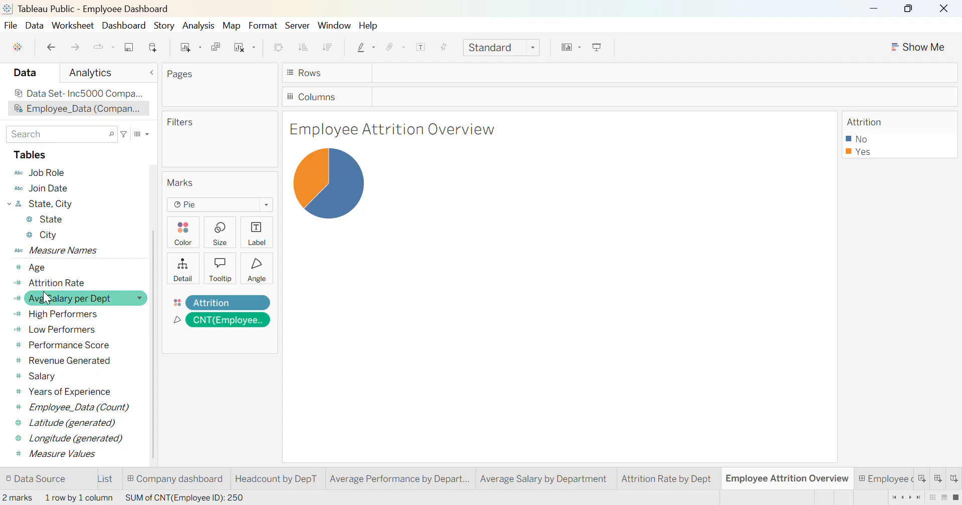
{"action": "left_click", "coordinate": [53, 315]}
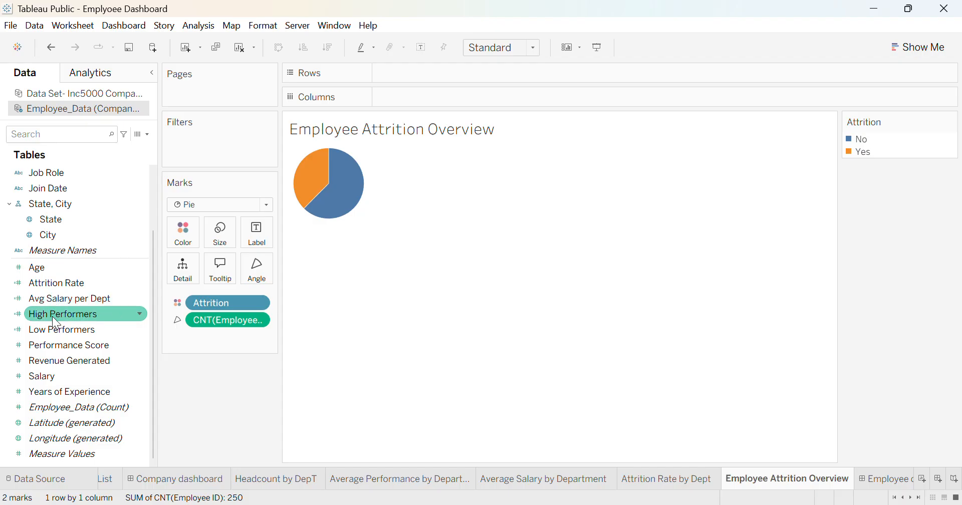
{"action": "left_click", "coordinate": [53, 299]}
{"action": "left_click", "coordinate": [59, 314]}
{"action": "left_click", "coordinate": [72, 373]}
{"action": "left_click", "coordinate": [64, 342]}
{"action": "left_click", "coordinate": [58, 315]}
{"action": "left_click", "coordinate": [53, 300]}
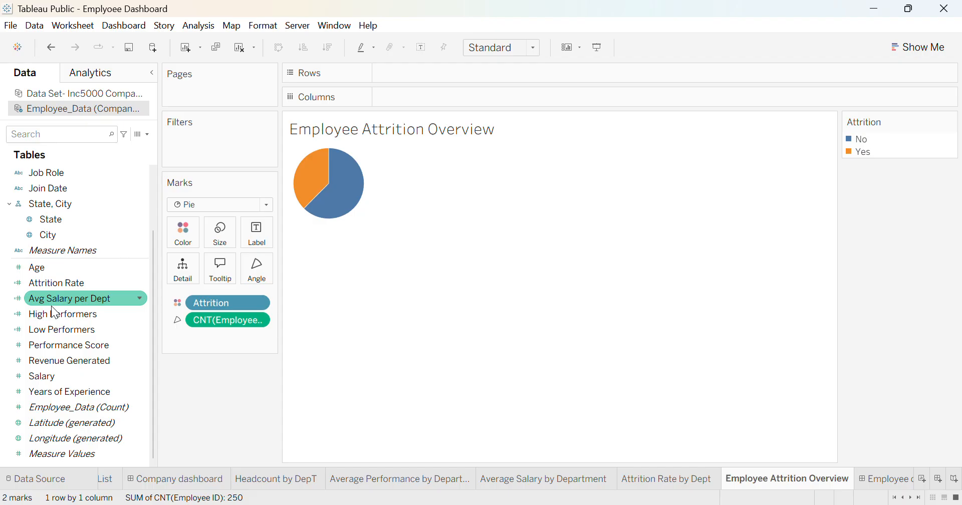
- Try adding Performance Score to the attrition pie's rows, then undo it
{"action": "left_click", "coordinate": [60, 347]}
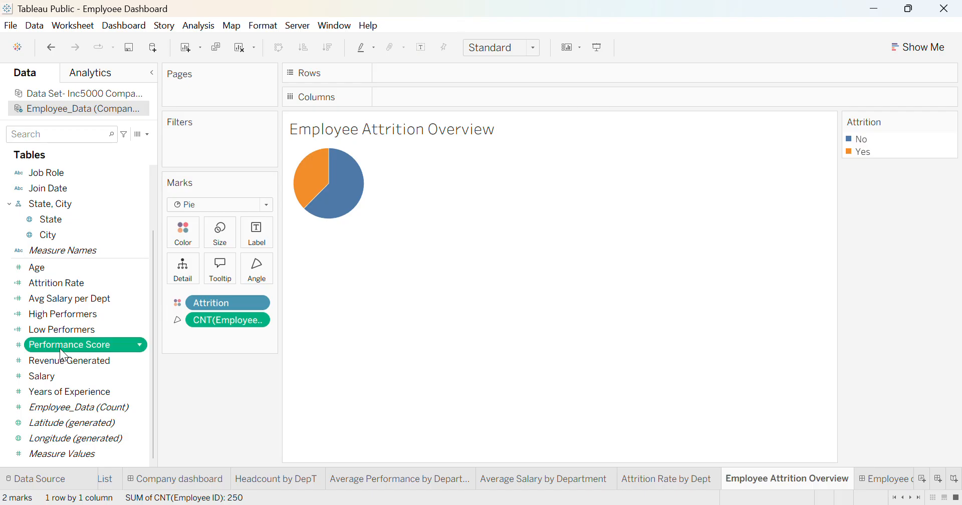
{"action": "double_click", "coordinate": [59, 348]}
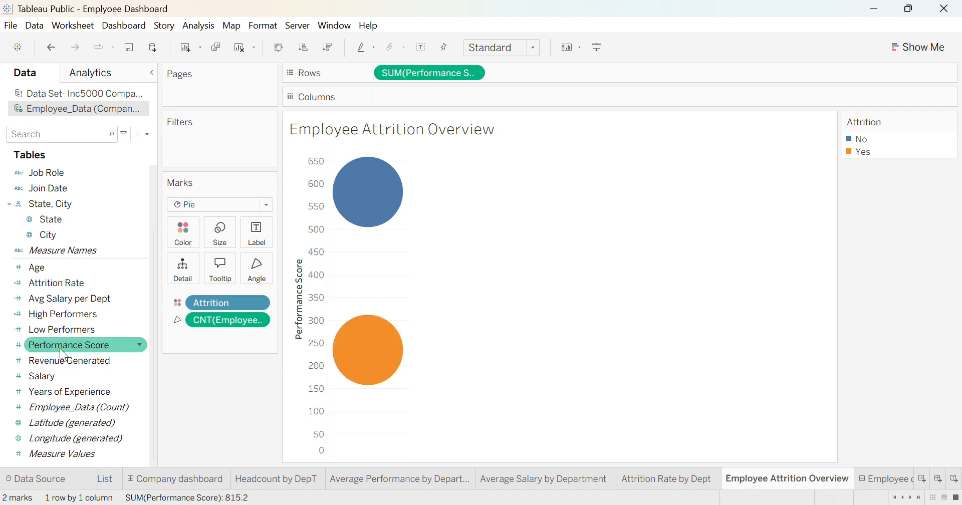
{"action": "key", "text": "ctrl+z"}
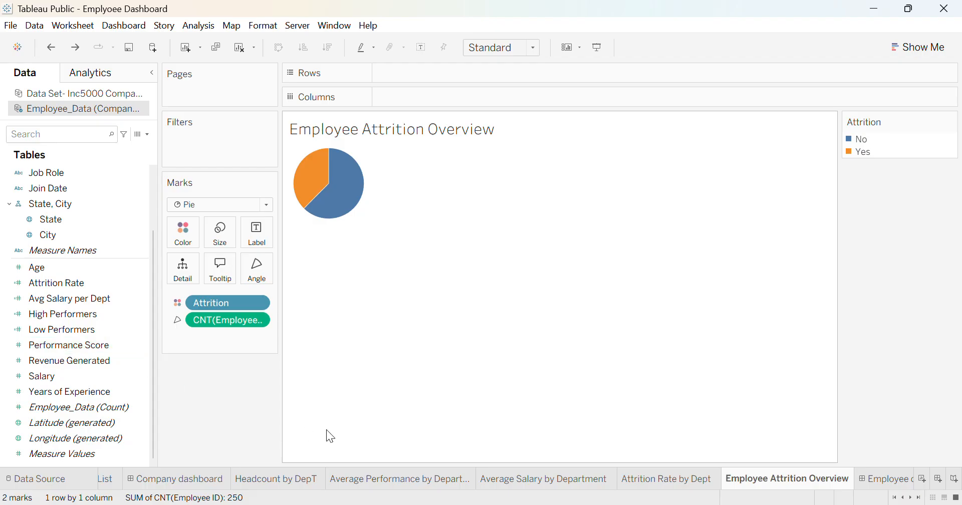
- Open the Employee dashboard and follow its Company dashboard navigation button to the company dashboard
{"action": "mouse_move", "coordinate": [869, 489]}
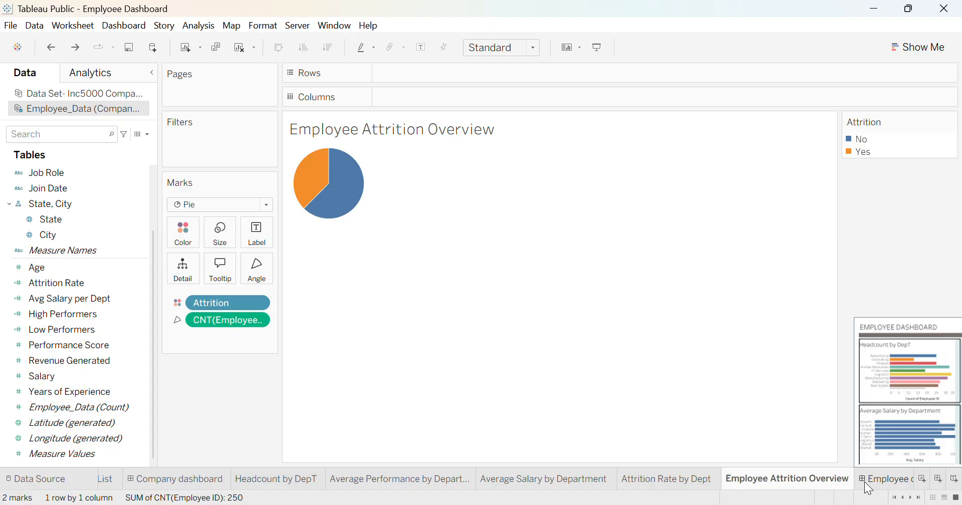
{"action": "left_click", "coordinate": [869, 488]}
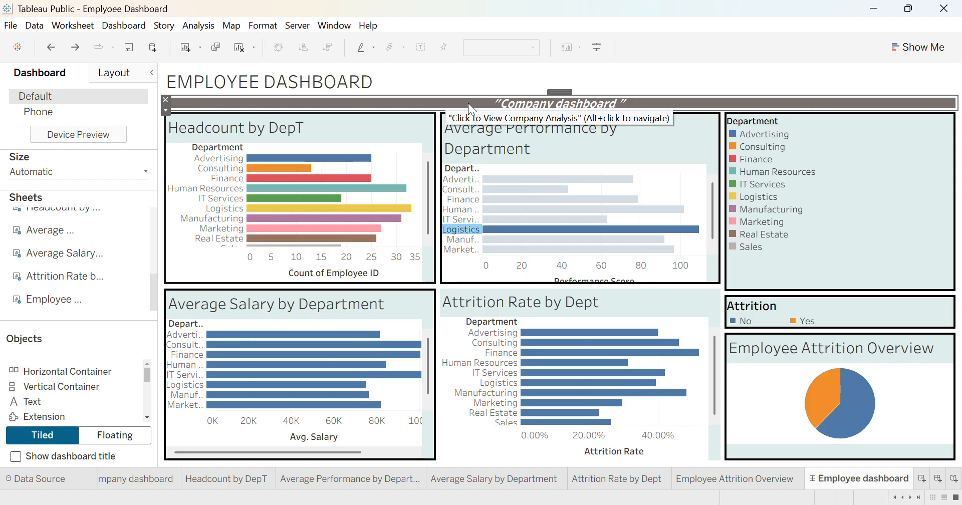
{"action": "key", "text": "alt"}
{"action": "left_click", "coordinate": [468, 103], "text": "alt"}
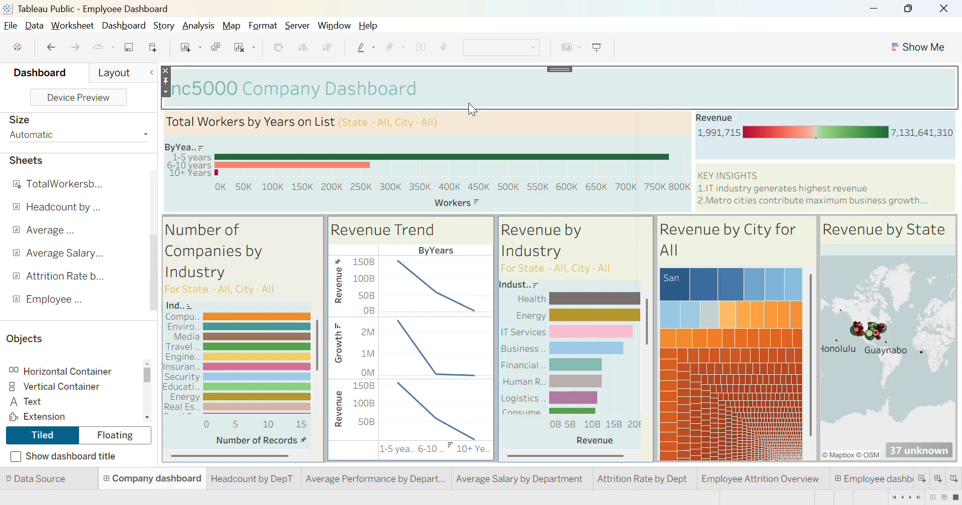
- Open the Companies by Industry worksheet from the company dashboard
{"action": "right_click", "coordinate": [469, 103]}
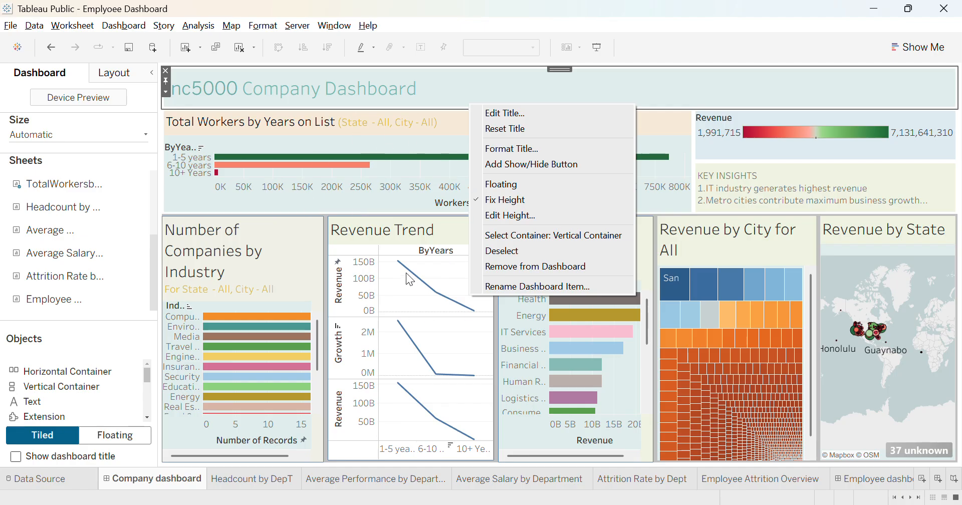
{"action": "left_click", "coordinate": [341, 235]}
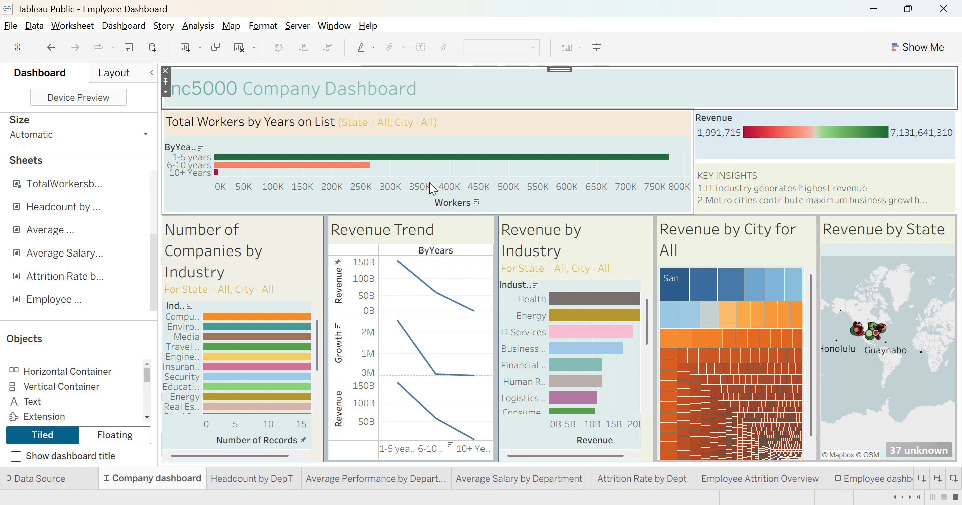
{"action": "scroll", "coordinate": [155, 491], "scroll_direction": "up", "scroll_amount": 3}
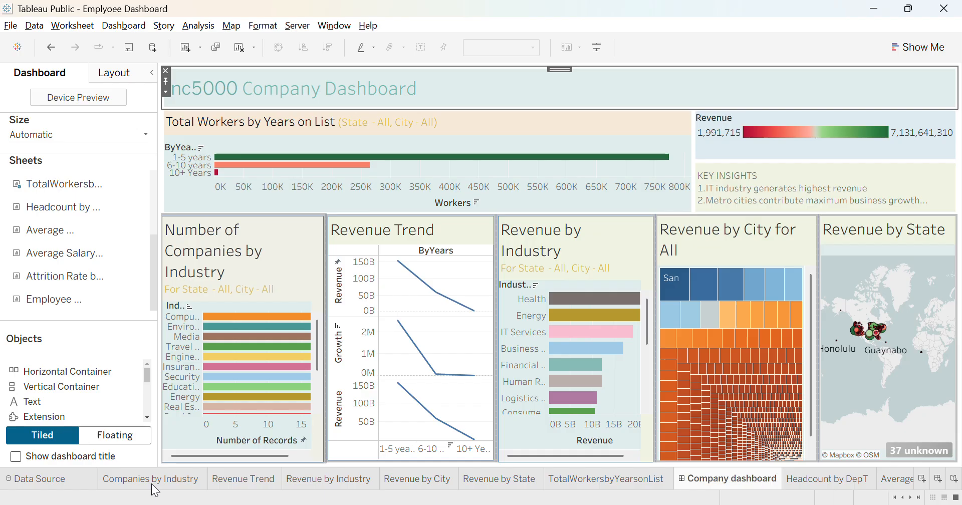
{"action": "left_click", "coordinate": [140, 481]}
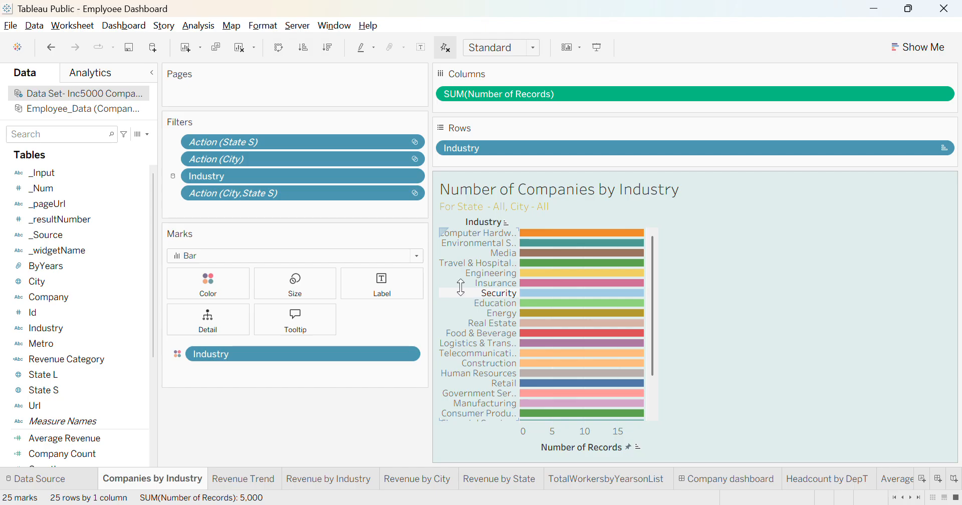
- View the Revenue Trend and Revenue by Industry worksheets in turn
{"action": "left_click", "coordinate": [260, 480]}
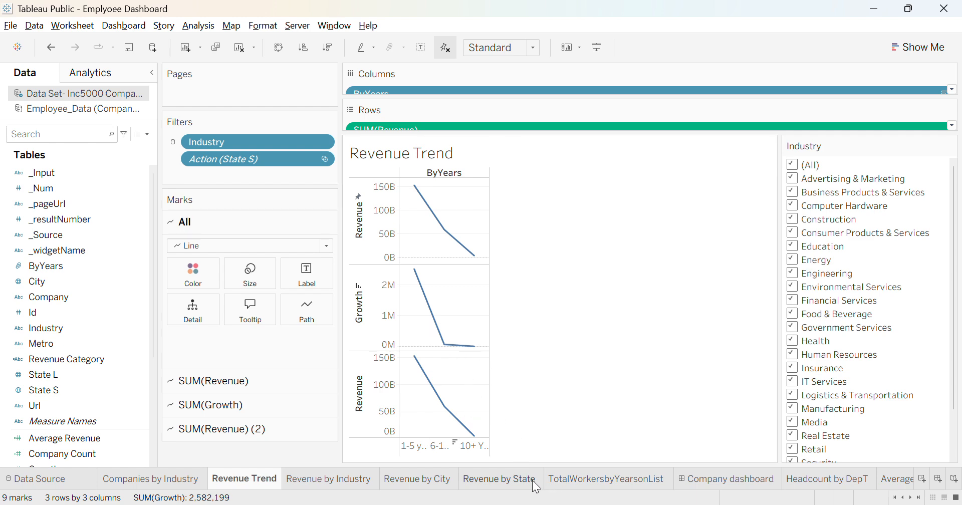
{"action": "left_click", "coordinate": [347, 483]}
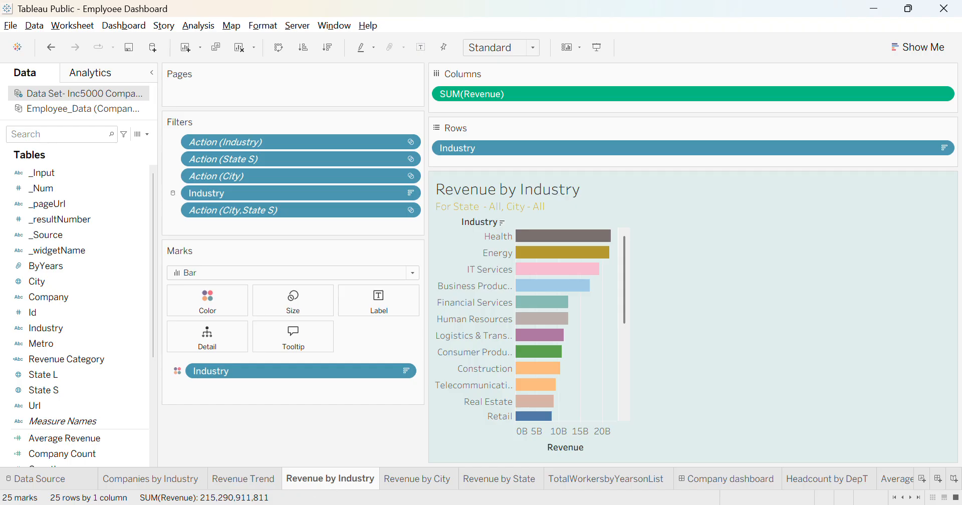
- Open the Revenue by City worksheet and inspect the treemap's city tooltips
{"action": "left_click", "coordinate": [402, 480]}
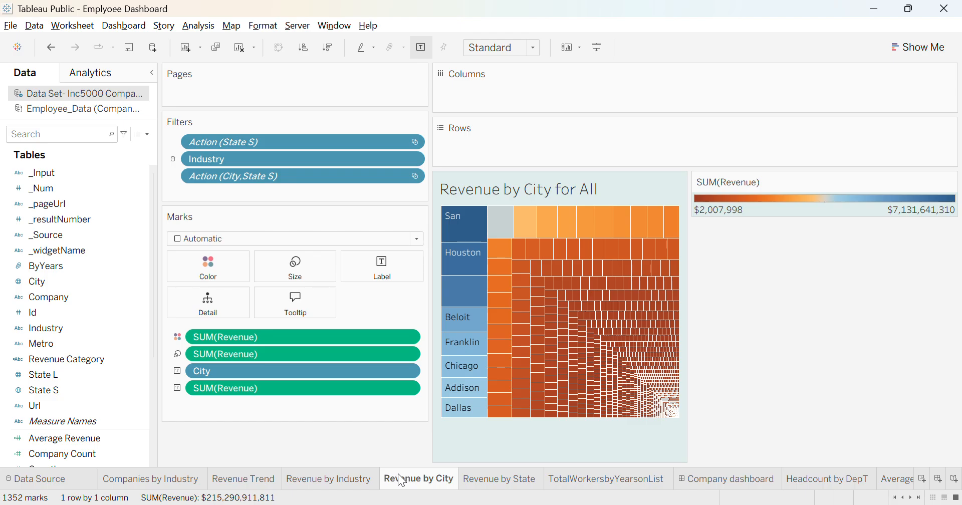
{"action": "mouse_move", "coordinate": [495, 370]}
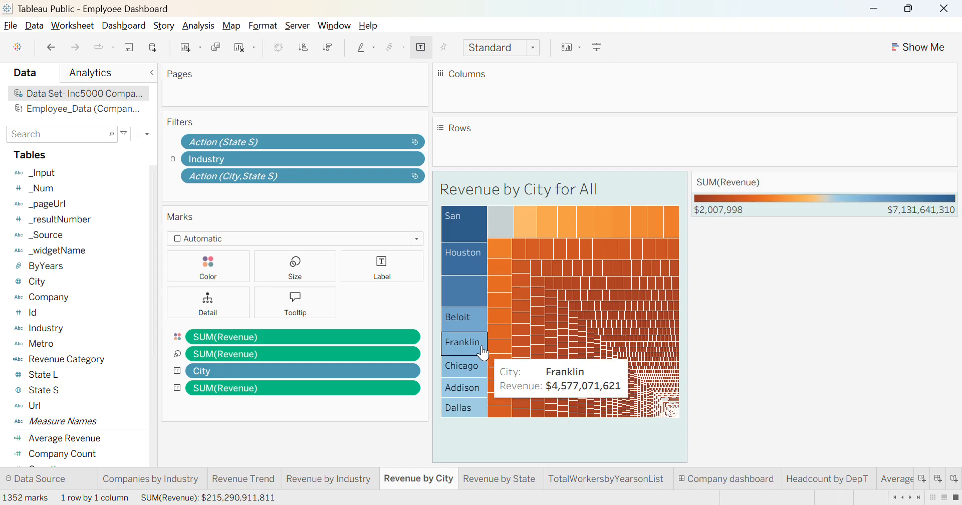
{"action": "mouse_move", "coordinate": [470, 246]}
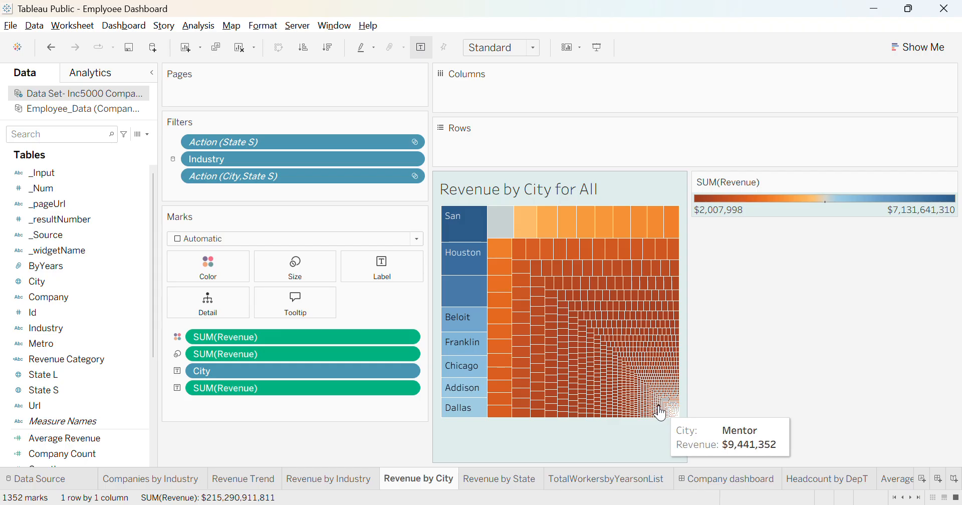
- Open the Revenue by State map worksheet and inspect a city point's tooltip
{"action": "left_click", "coordinate": [513, 481]}
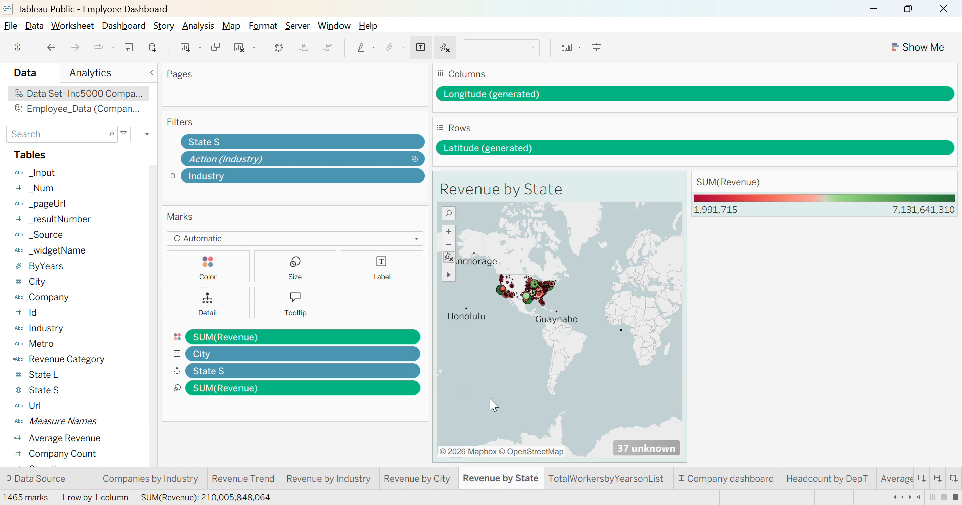
{"action": "mouse_move", "coordinate": [546, 303]}
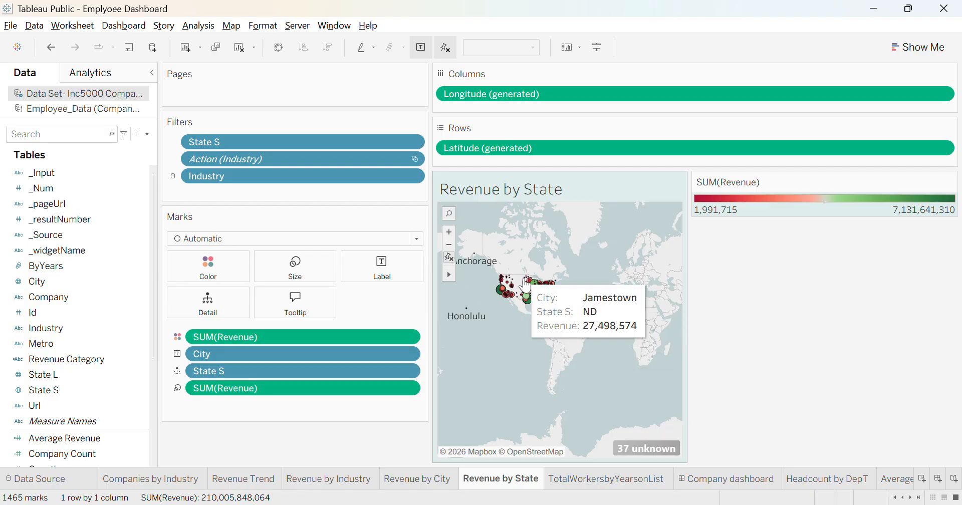
{"action": "mouse_move", "coordinate": [515, 312]}
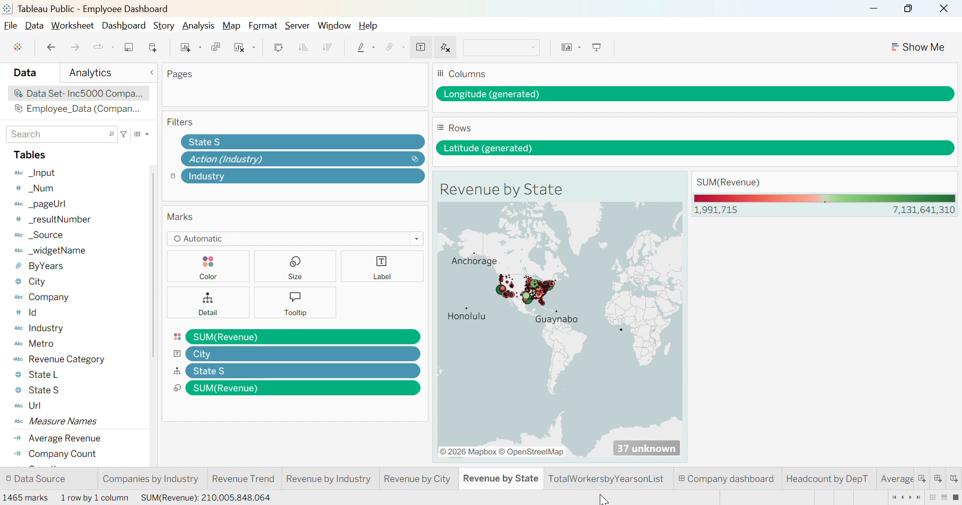
- Open the TotalWorkersbyYearsonList worksheet and inspect the bars' worker tooltips
{"action": "mouse_move", "coordinate": [604, 486]}
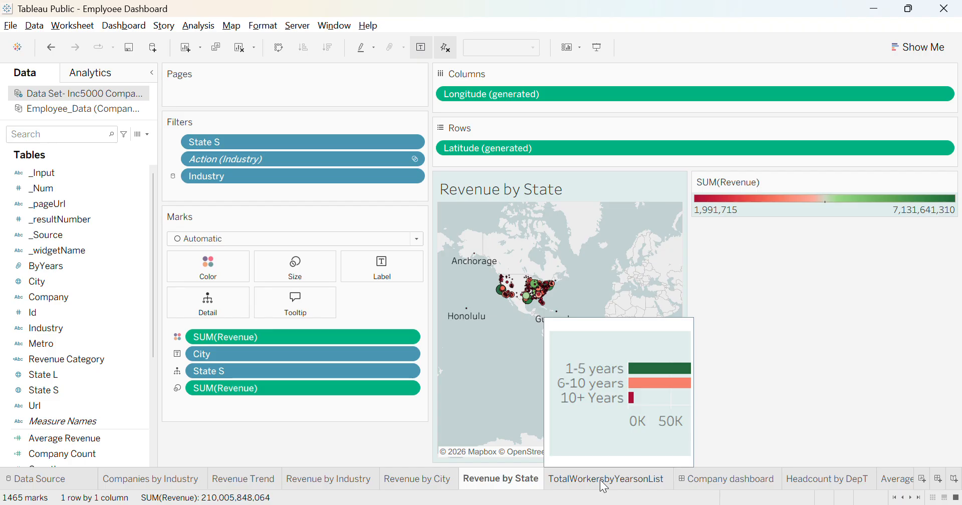
{"action": "left_click", "coordinate": [605, 482]}
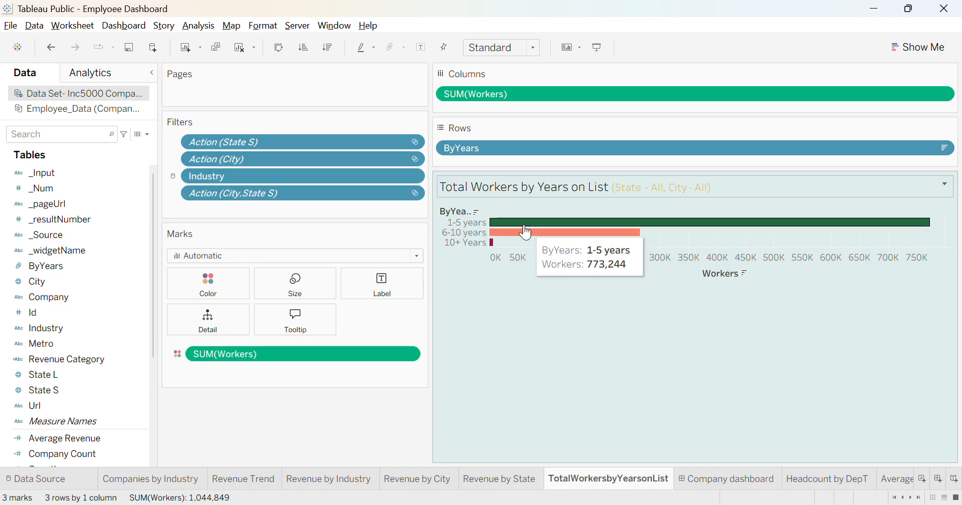
{"action": "mouse_move", "coordinate": [530, 244]}
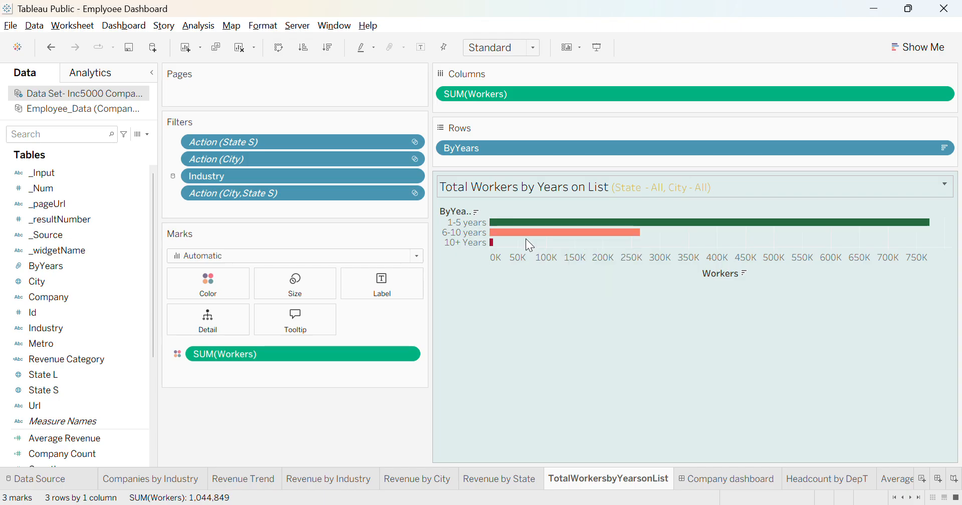
{"action": "mouse_move", "coordinate": [493, 247]}
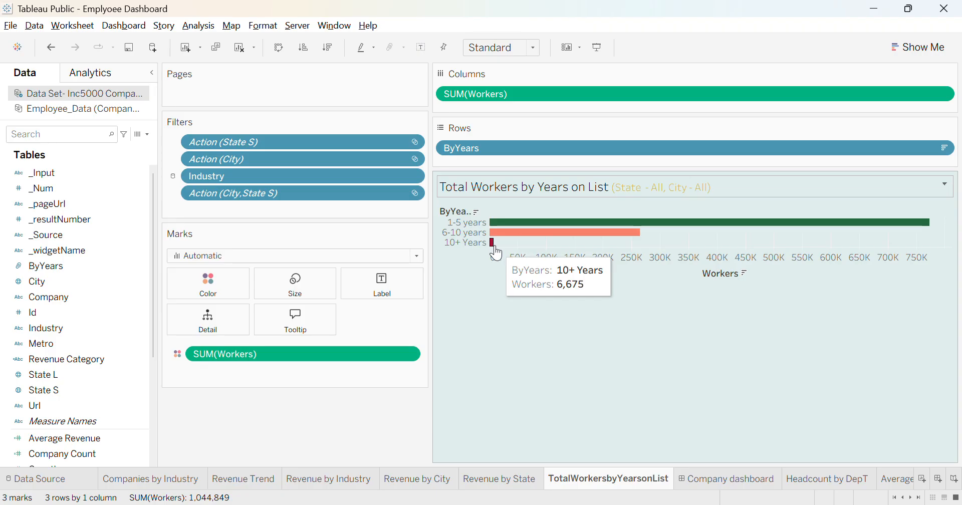
- Browse through Story 1, Story 2 and Story 3 including the conclusions text
{"action": "scroll", "coordinate": [717, 477], "scroll_direction": "down", "scroll_amount": 5}
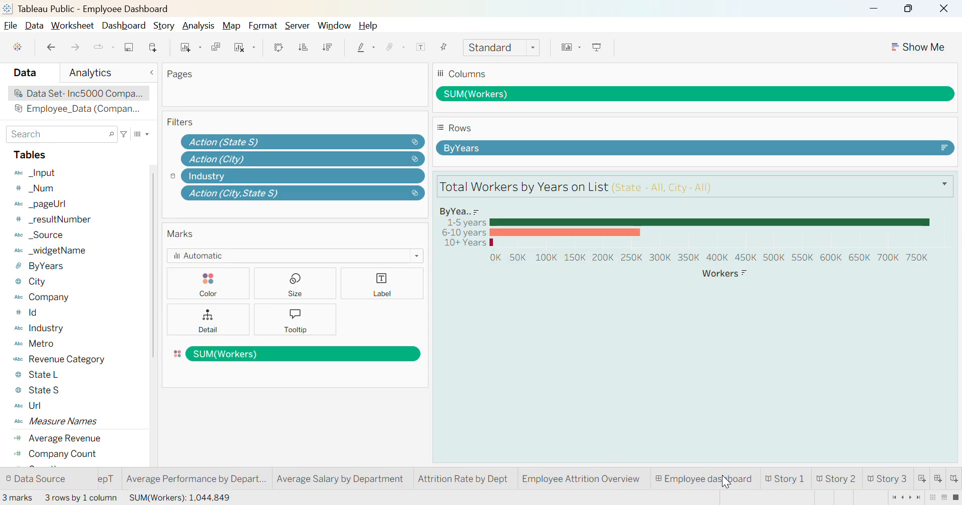
{"action": "left_click", "coordinate": [783, 480]}
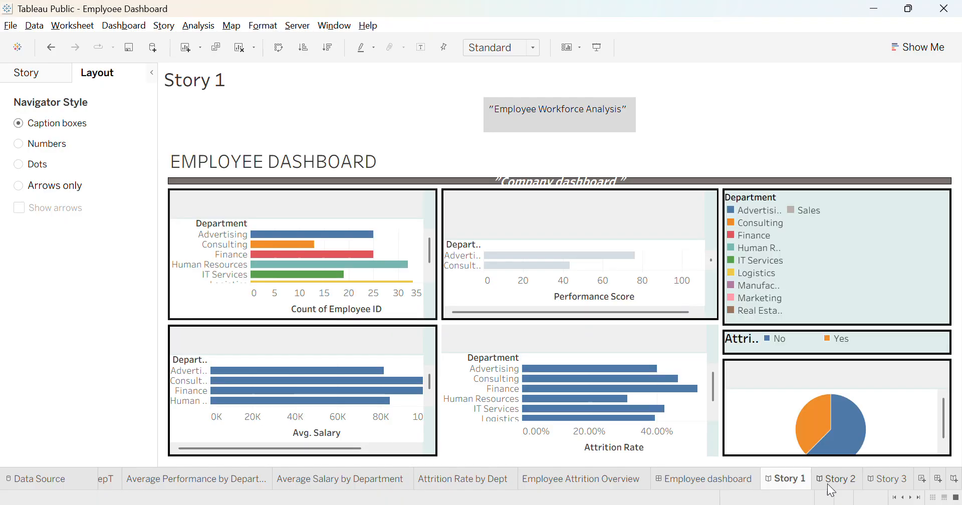
{"action": "left_click", "coordinate": [829, 482]}
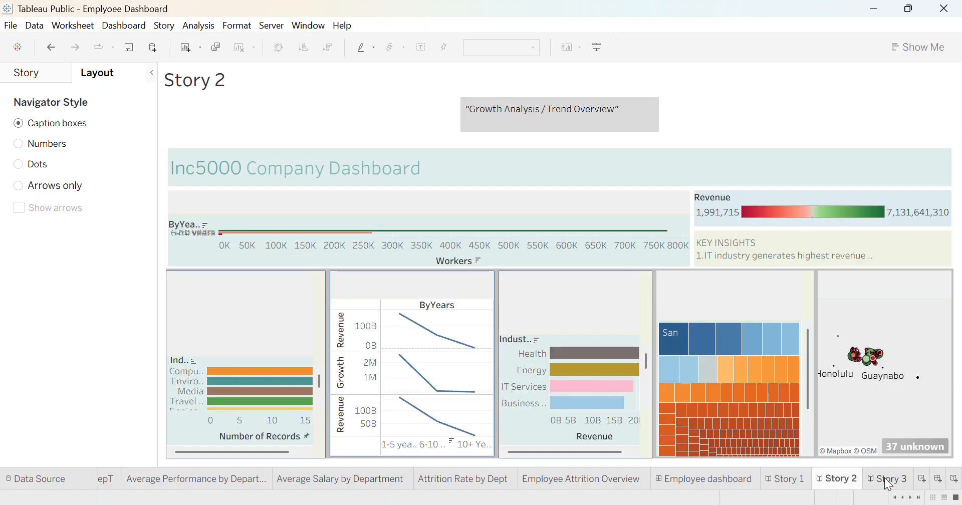
{"action": "left_click", "coordinate": [888, 481]}
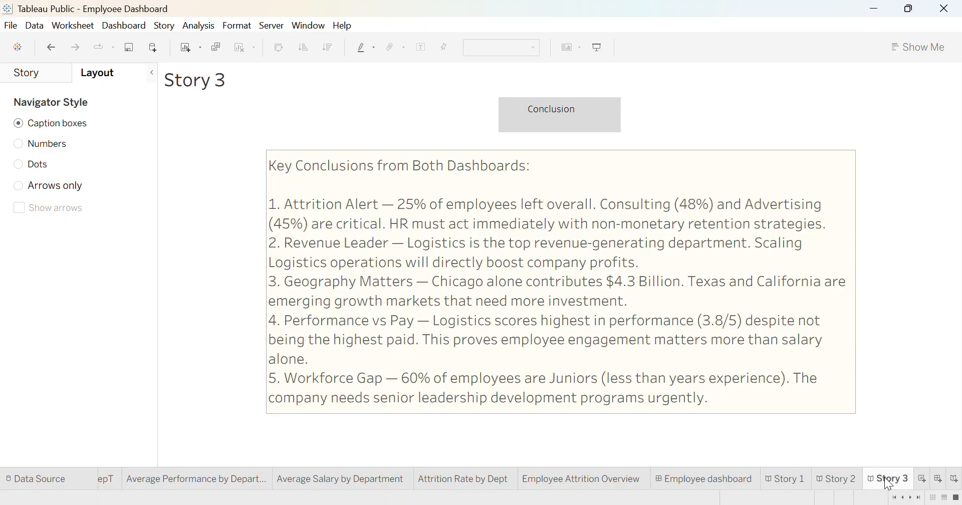
- Return to the Employee dashboard and preview its Average Salary by Department sheet
{"action": "left_click", "coordinate": [703, 478]}
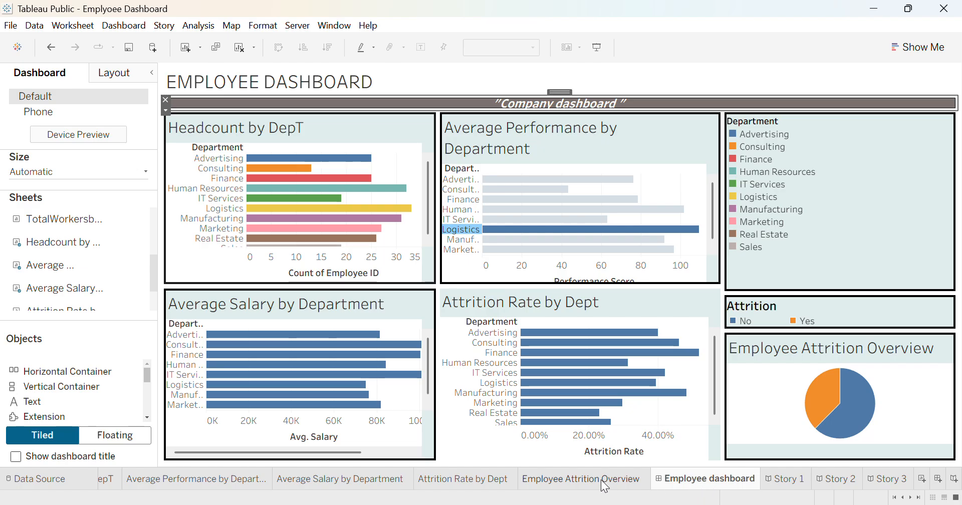
{"action": "mouse_move", "coordinate": [274, 488]}
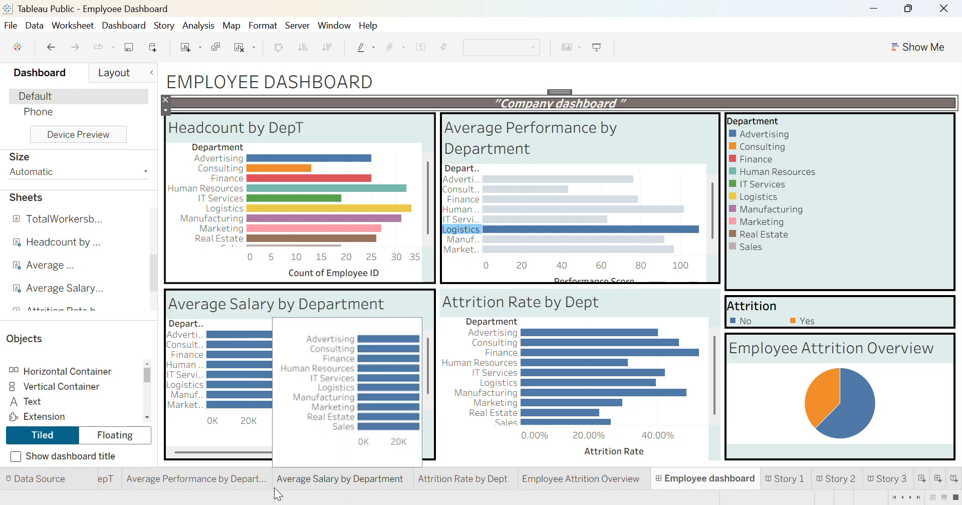
{"action": "scroll", "coordinate": [279, 495], "scroll_direction": "up", "scroll_amount": 4}
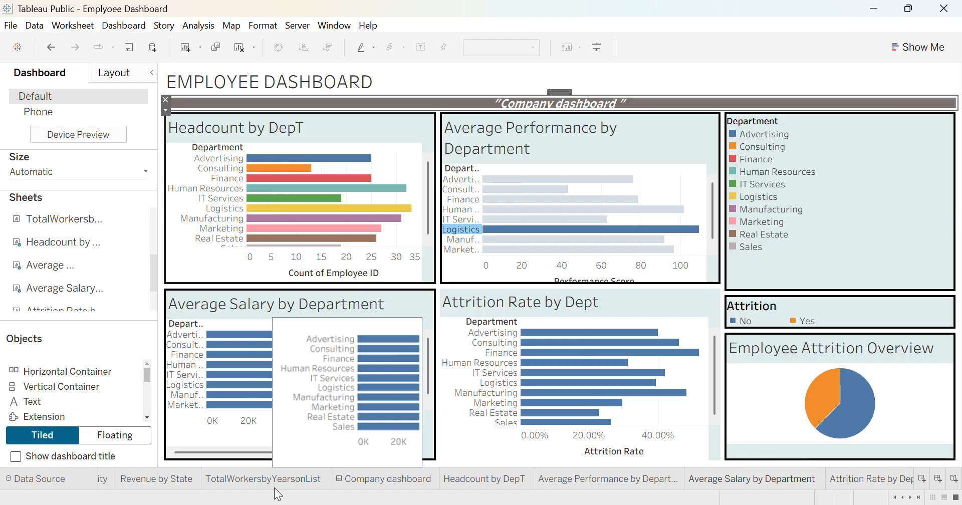
- Open the Company dashboard and inspect a city tile's tooltip in the revenue treemap
{"action": "mouse_move", "coordinate": [219, 485]}
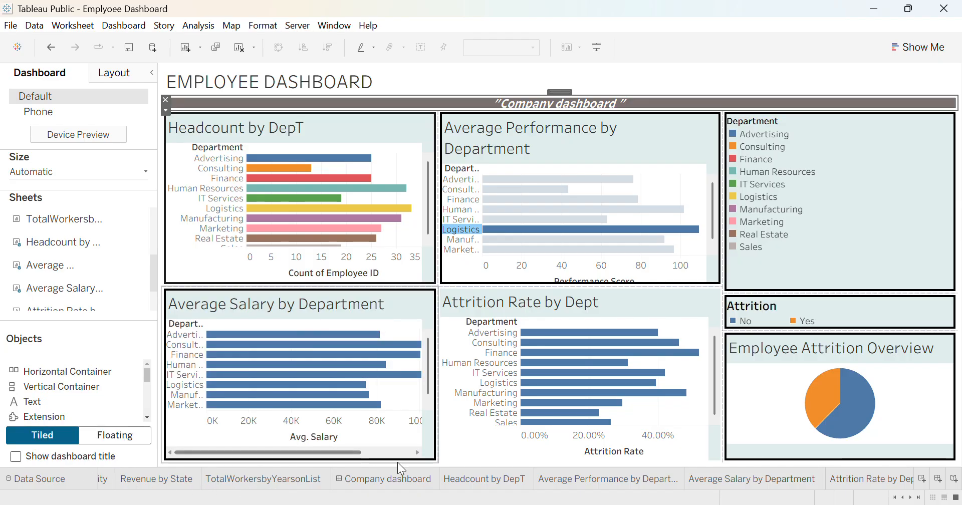
{"action": "left_click", "coordinate": [398, 485]}
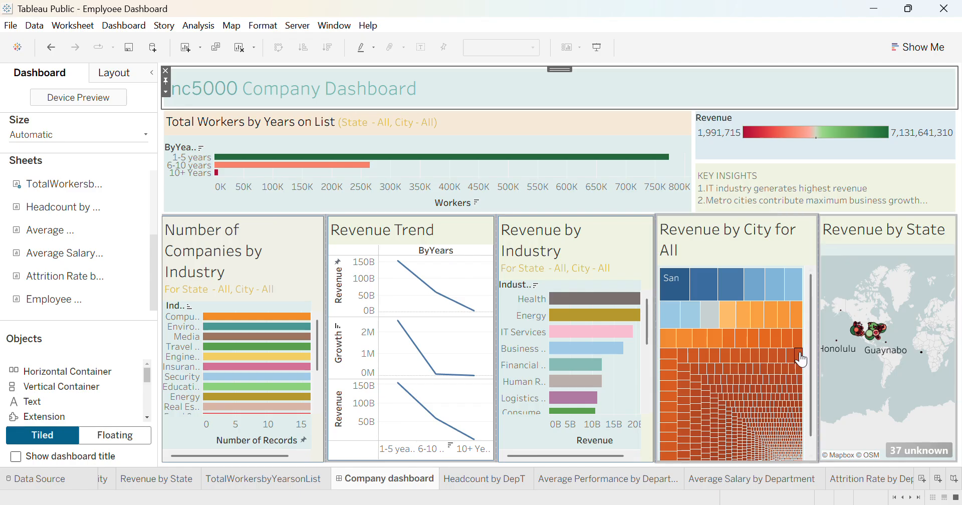
{"action": "mouse_move", "coordinate": [738, 357]}
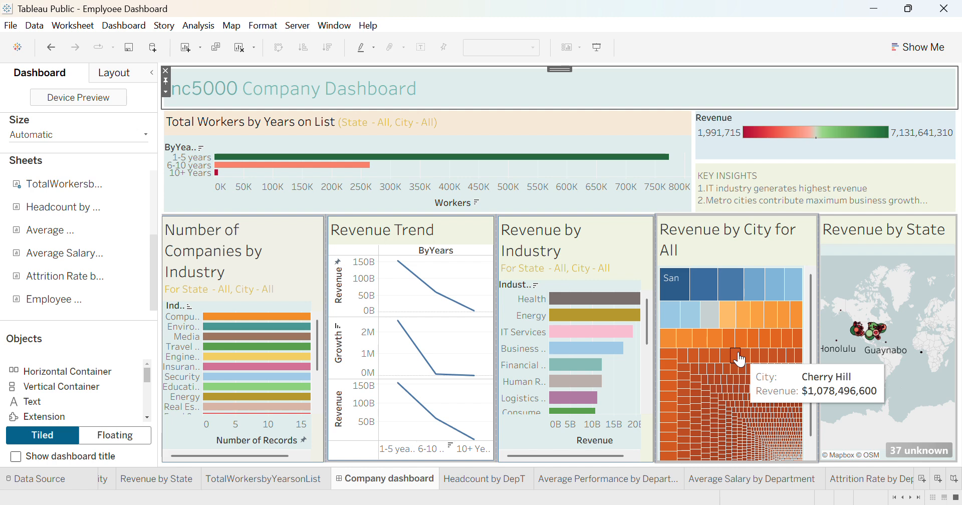